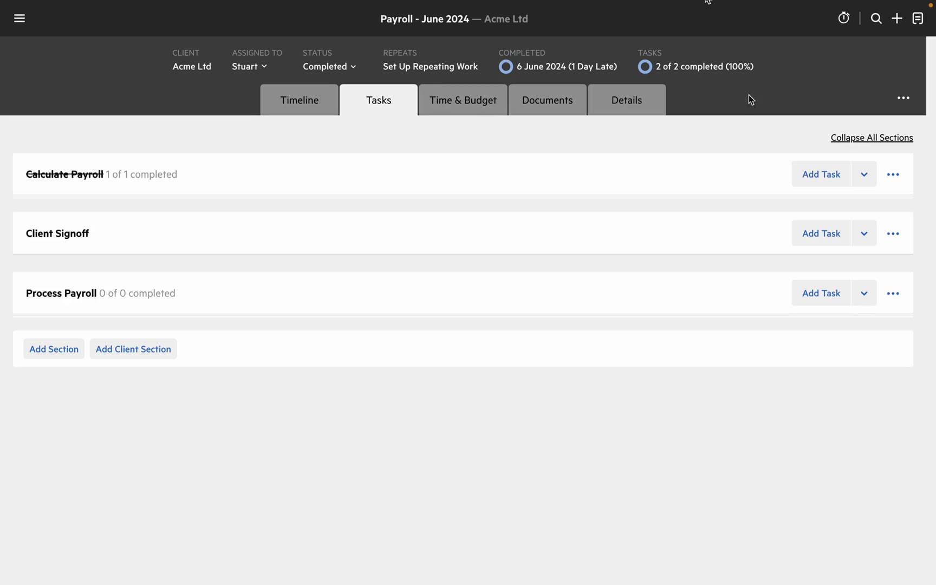
- Add a document approval task to the Client Signoff section, titled as an approval request to the client contact by first name
left_click(865, 242)
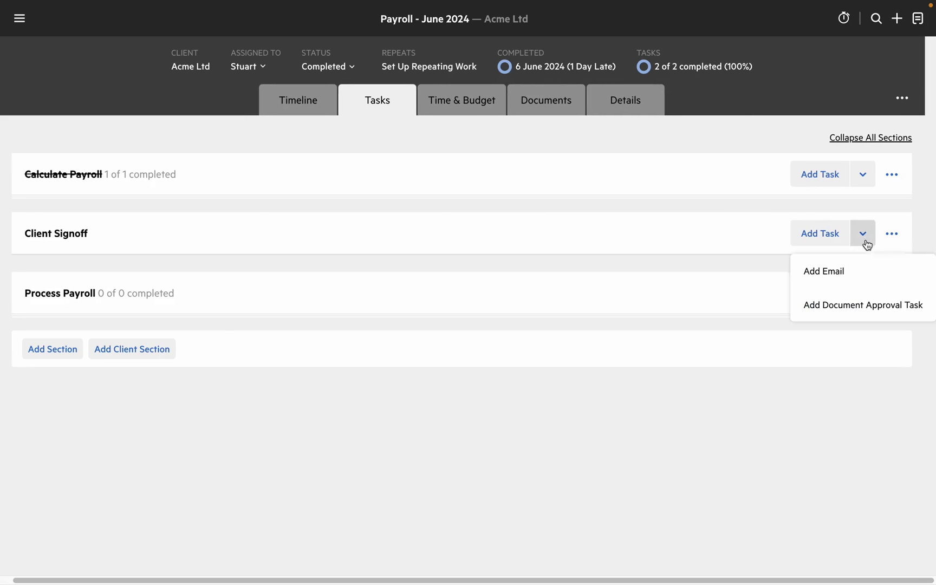
left_click(853, 305)
type("Request approval from Jane")
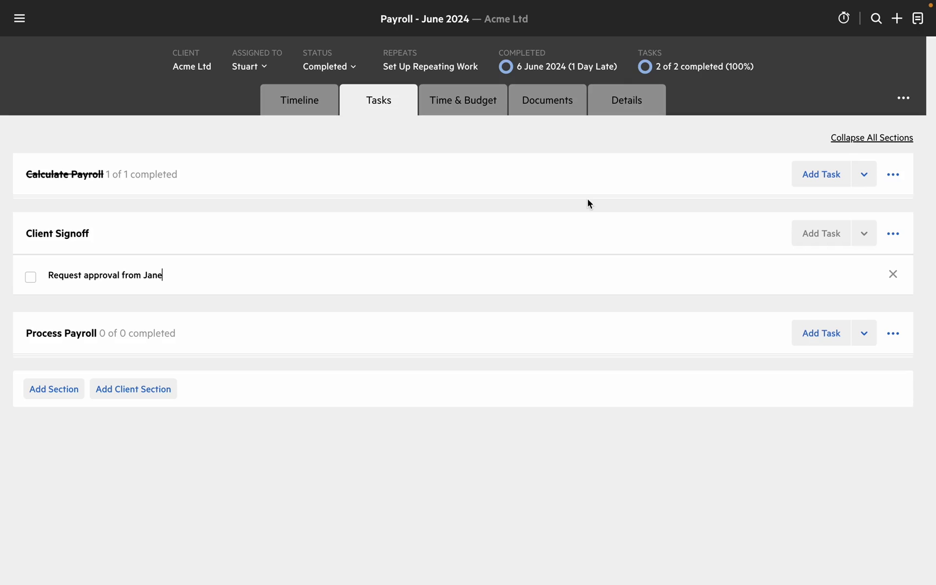
key("Return")
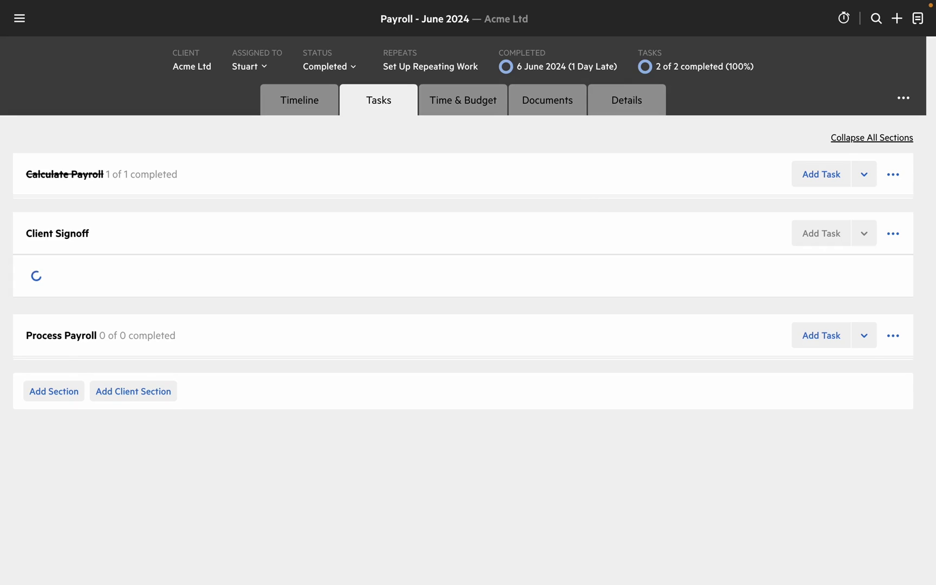
- Start preparing the new task's approval package and upload payroll - june 2024.xlsx from the Approval Documents folder
left_click(386, 275)
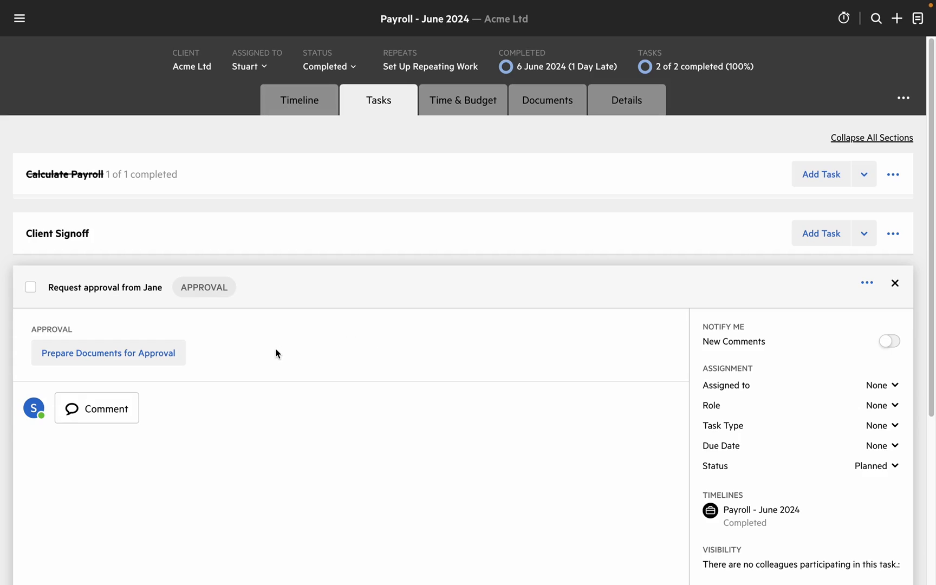
left_click(174, 352)
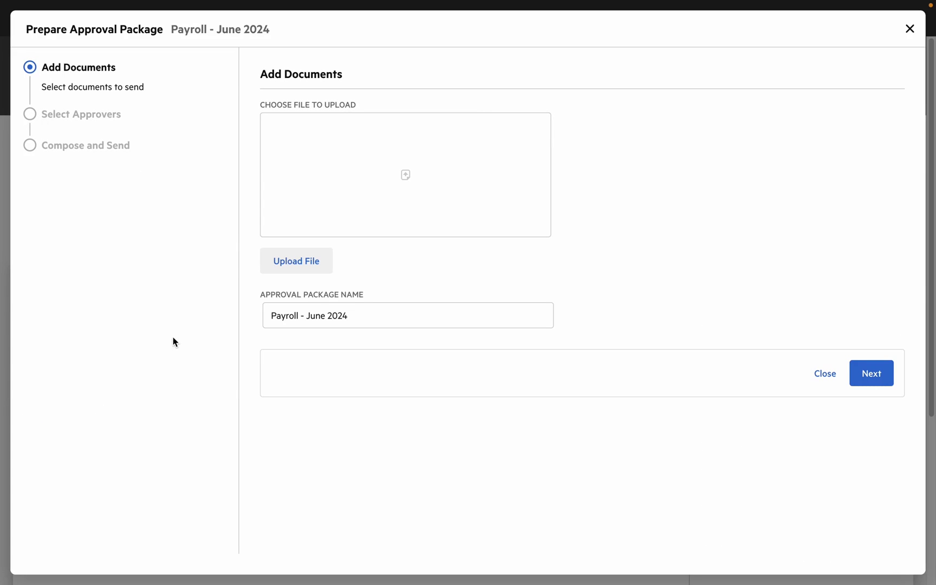
left_click(306, 272)
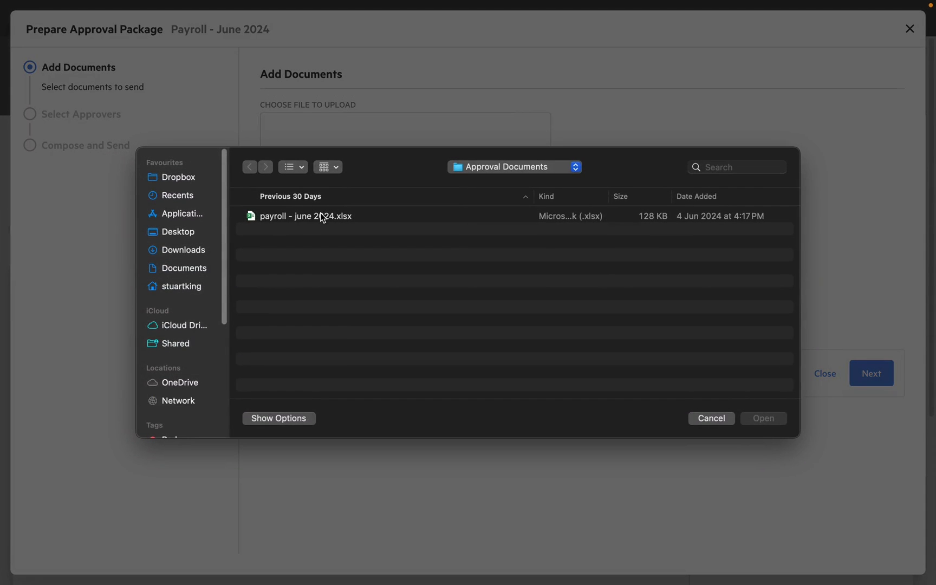
double_click(320, 214)
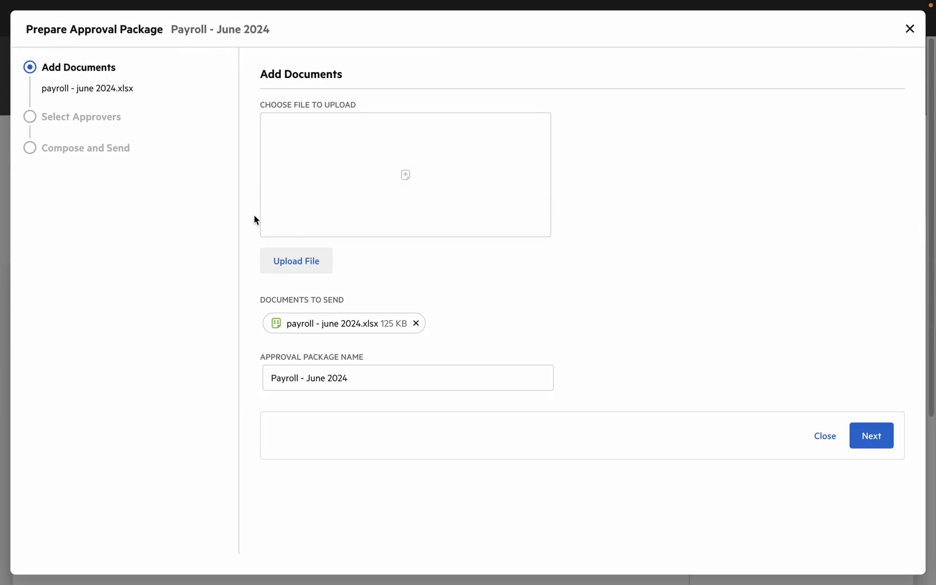
- Rename the approval package as Payroll June 2024 and proceed to selecting approvers
left_click(307, 378)
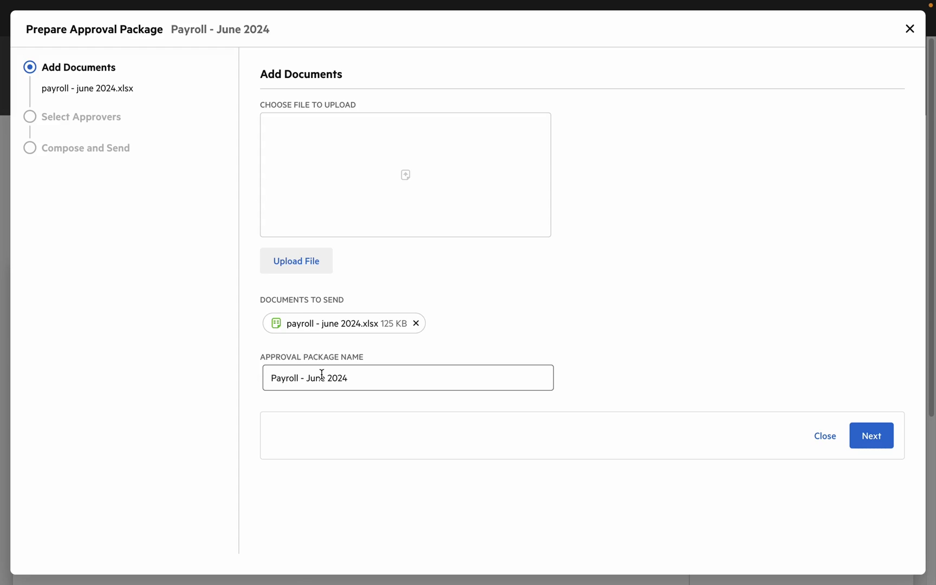
key("BackSpace")
key("BackSpace")
left_click(872, 436)
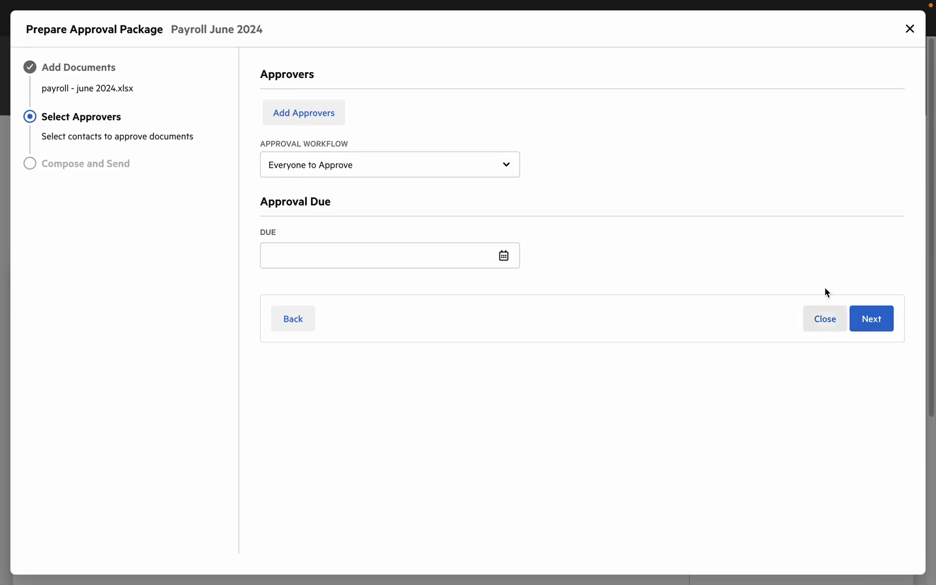
- Find the client contact by first name and add them as the package's approver
left_click(335, 117)
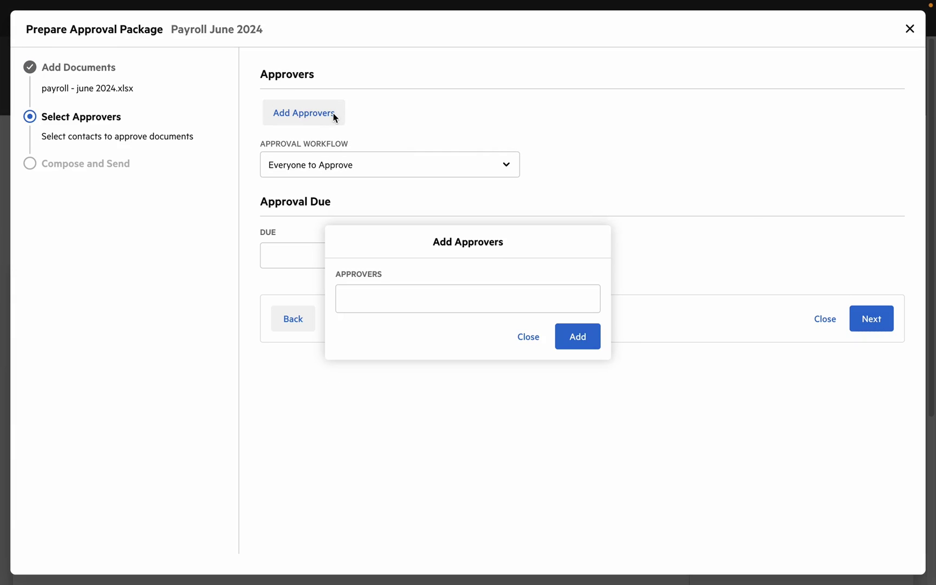
type("jane")
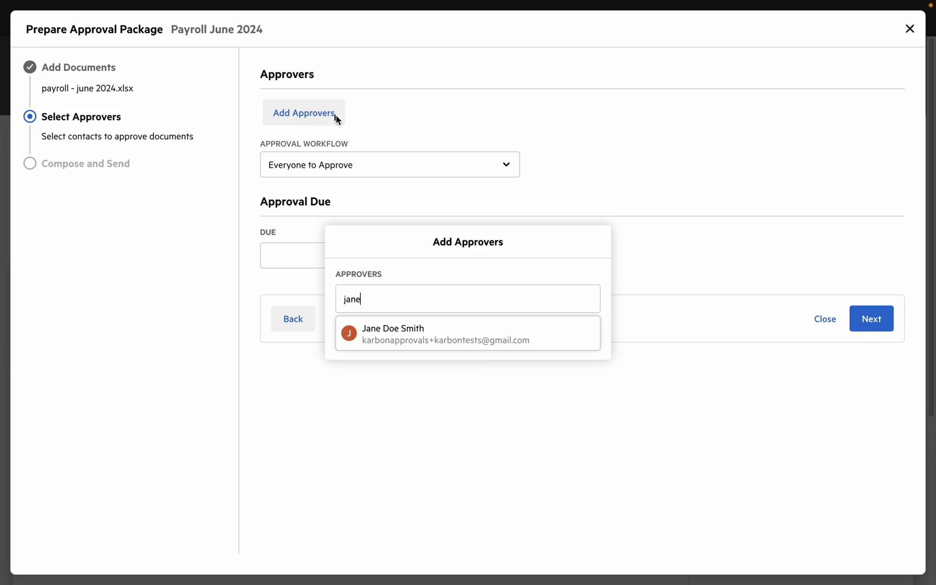
left_click(421, 334)
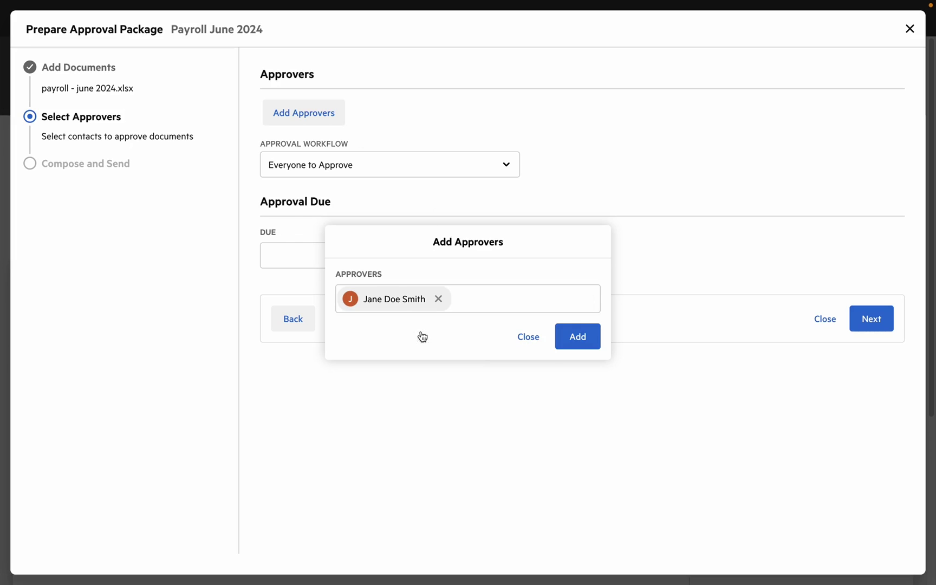
left_click(578, 346)
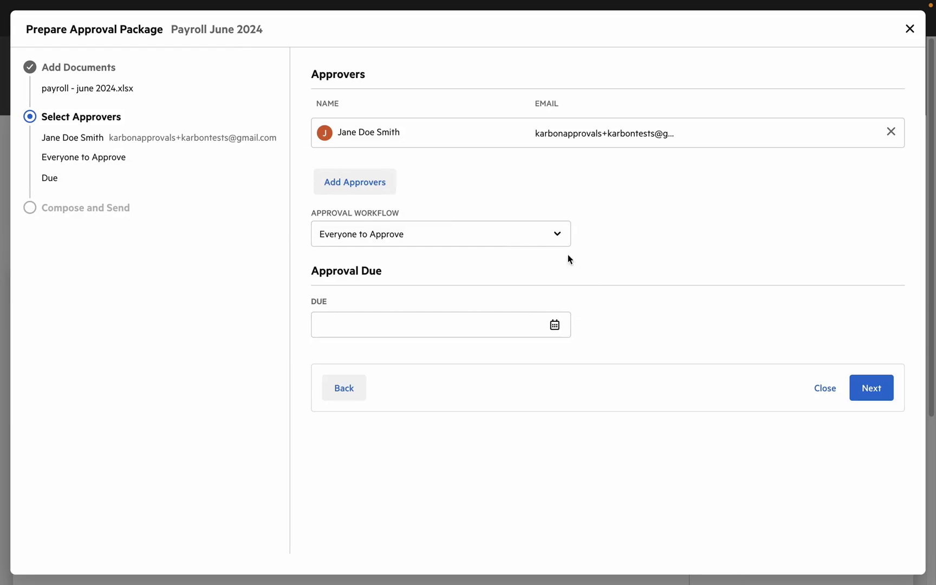
- Choose Everyone to Approve as the approval workflow, leave the due date blank and proceed to composing the email
left_click(558, 235)
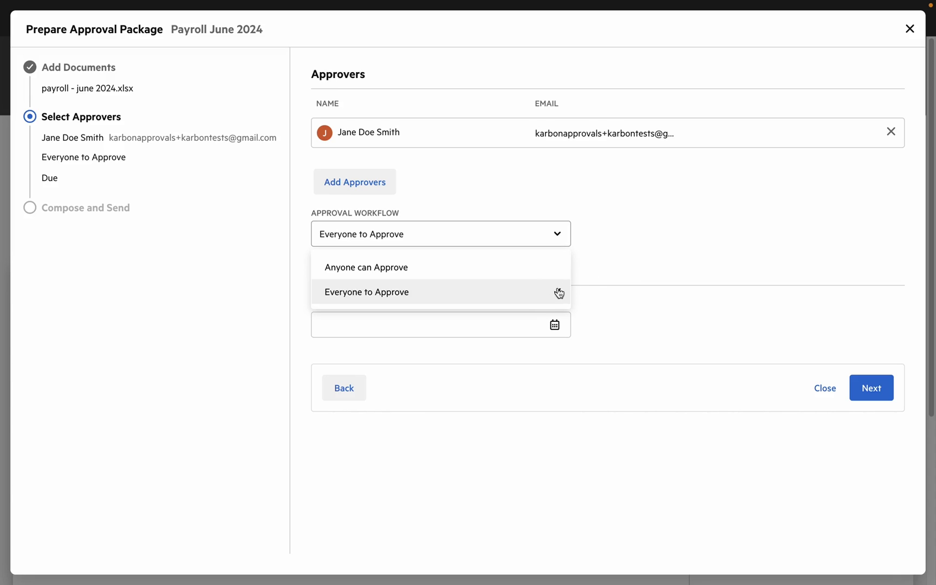
left_click(533, 294)
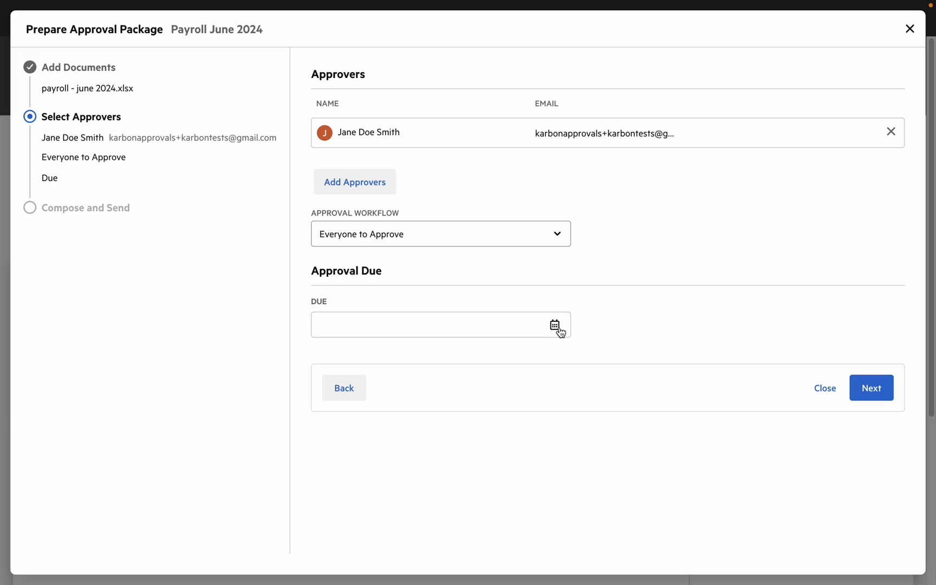
left_click(873, 389)
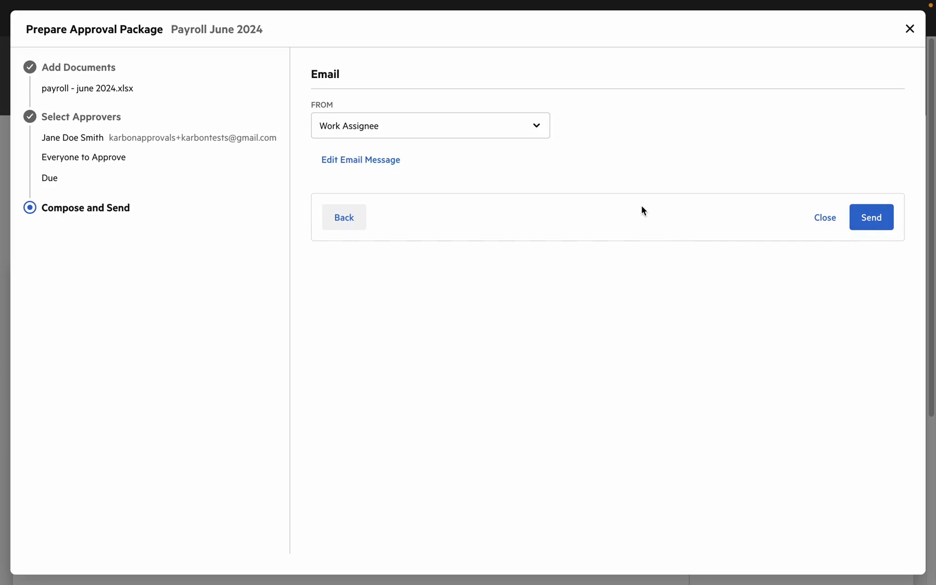
- Set the email sender to Work Assignee and replace "document" with "payroll run" in the approval message
left_click(535, 139)
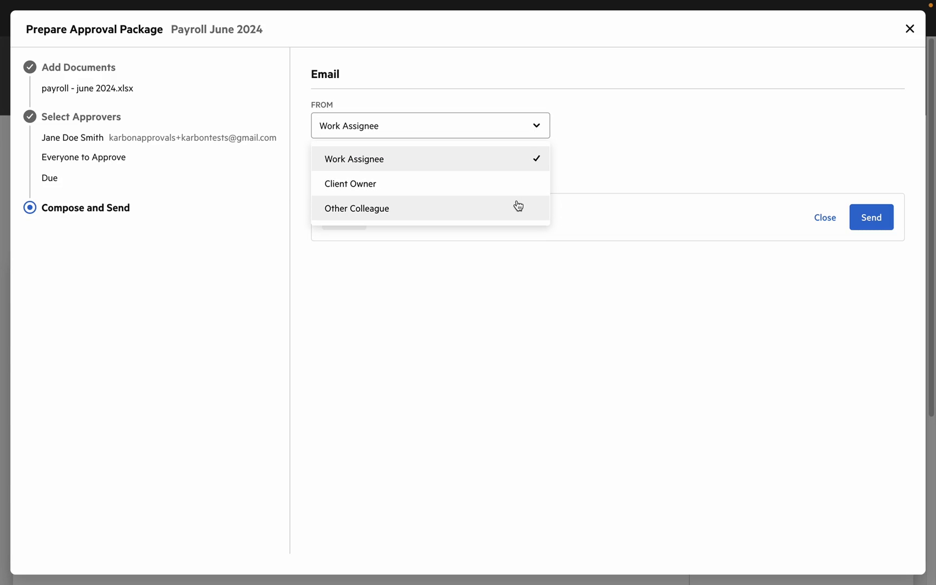
left_click(505, 160)
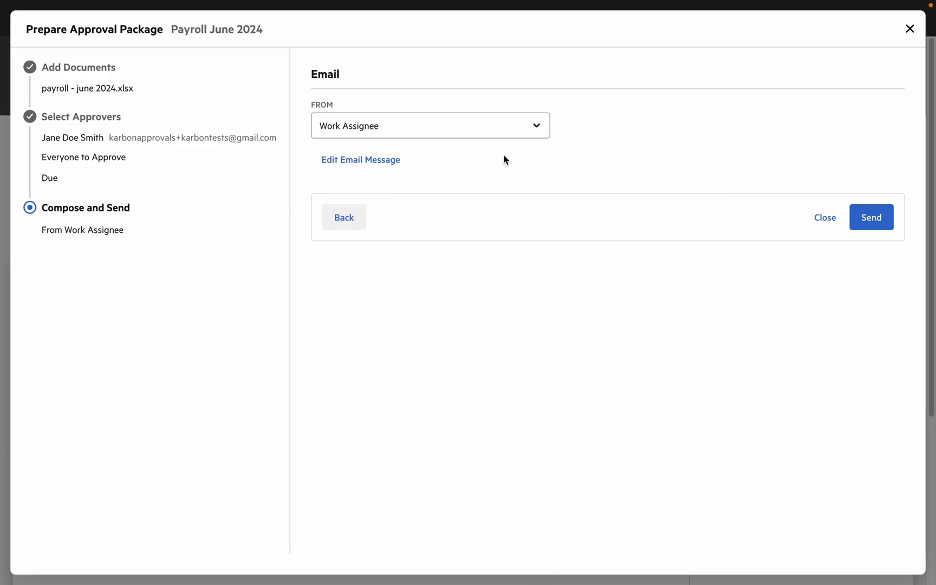
left_click(376, 164)
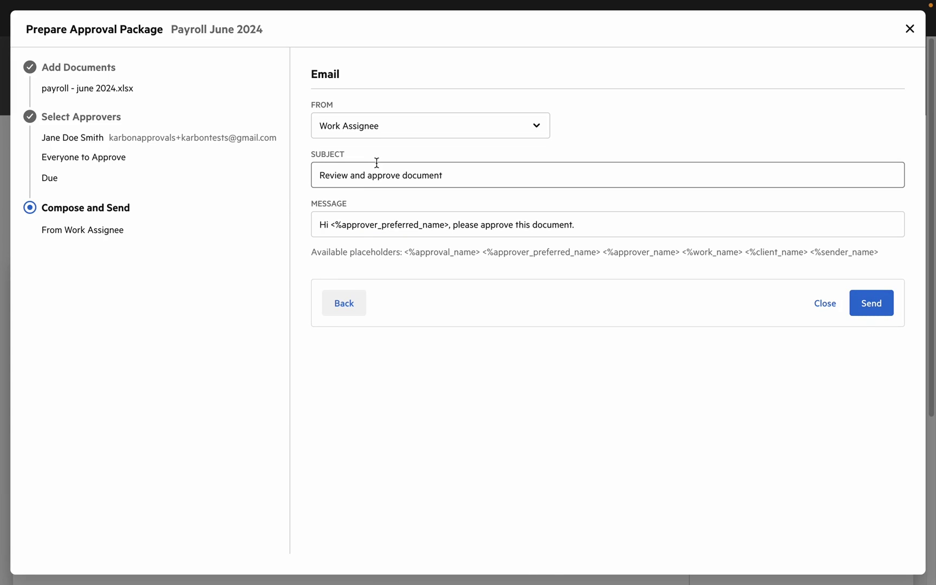
double_click(548, 222)
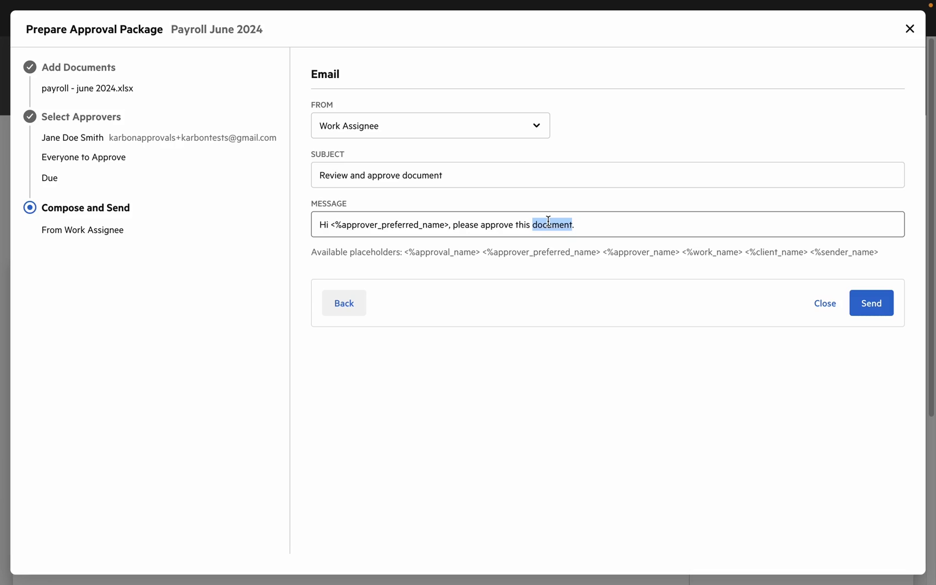
type("payroll run")
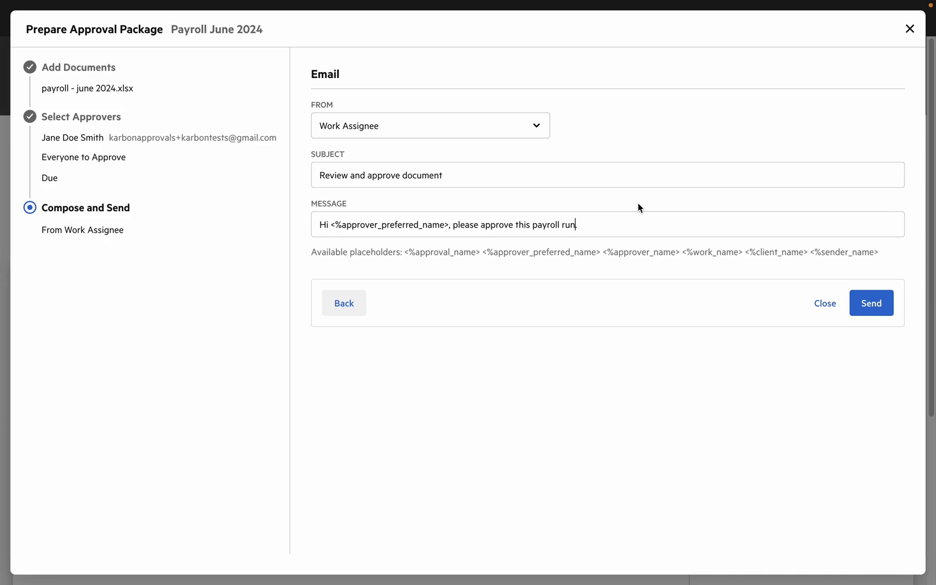
- Recheck the package's documents and approvers, return to the compose stage and send the approval request
left_click(351, 310)
left_click(345, 388)
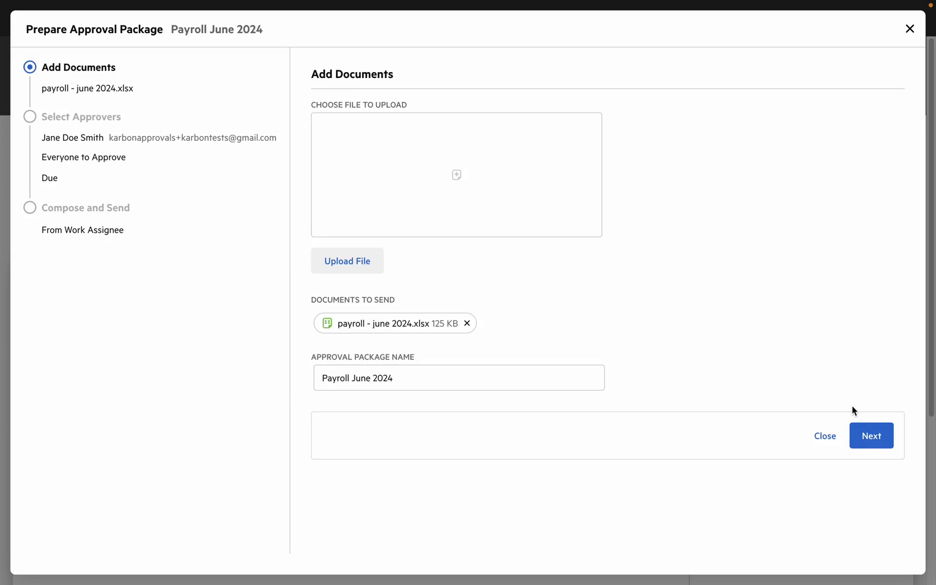
left_click(870, 435)
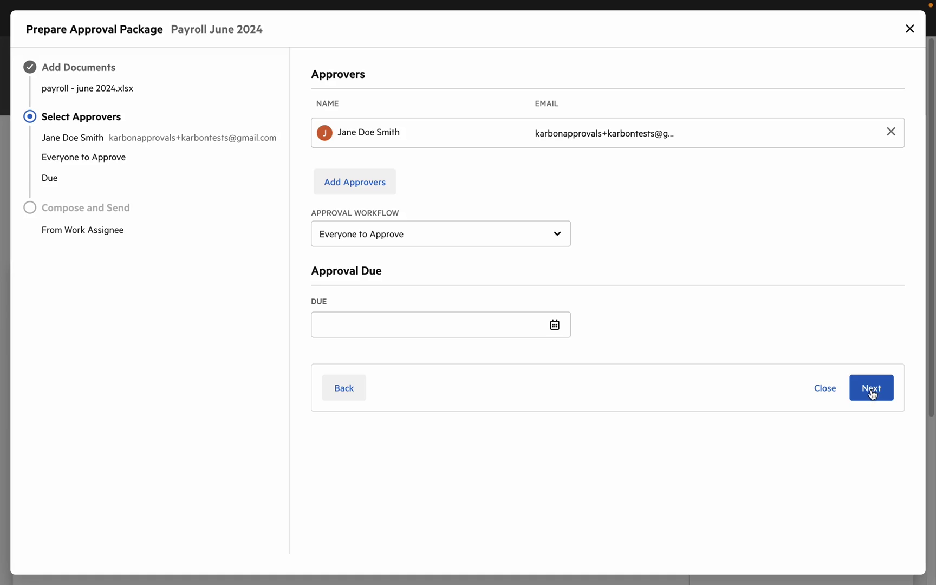
left_click(872, 392)
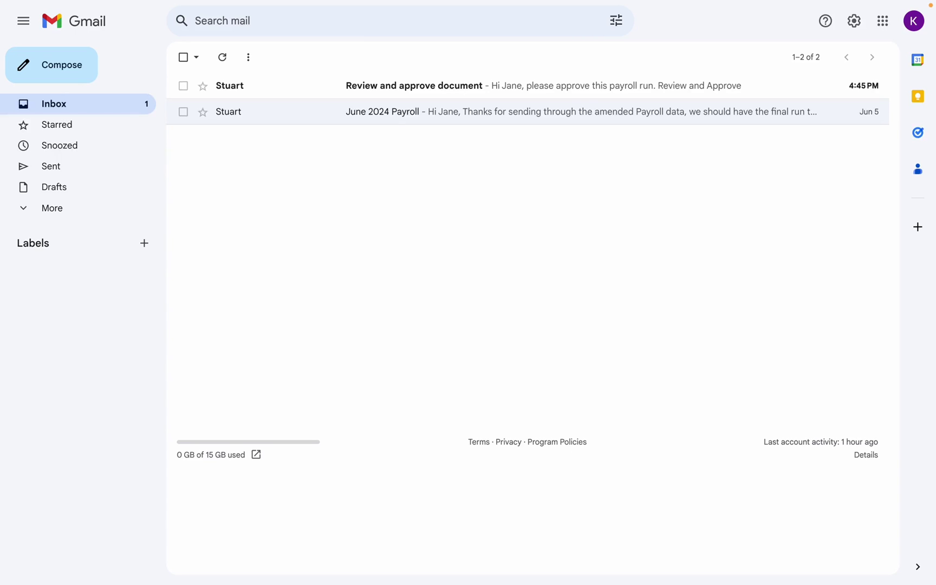
- Switch to Gmail, open the "Review and approve document" email and approve the Payroll June 2024 document as reviewed
left_click(427, 93)
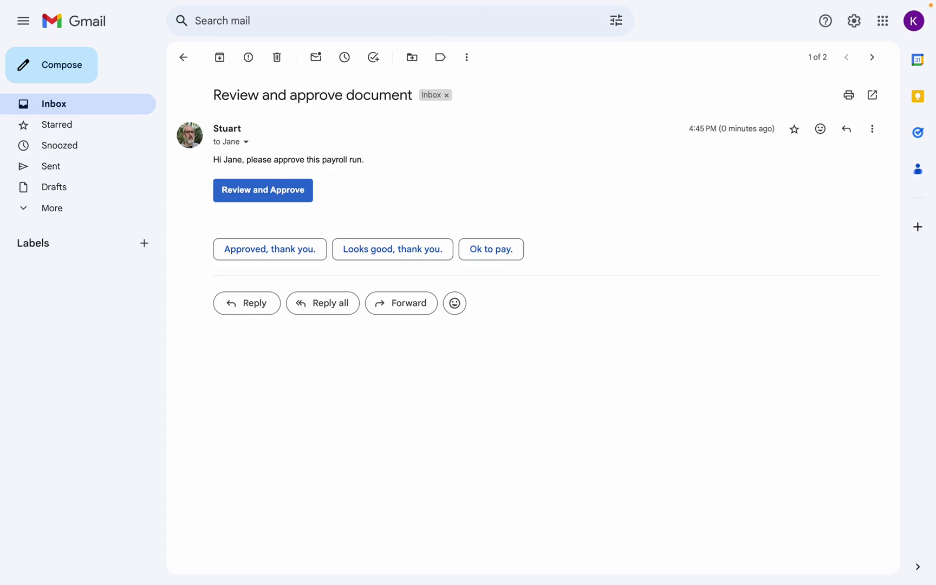
left_click(265, 190)
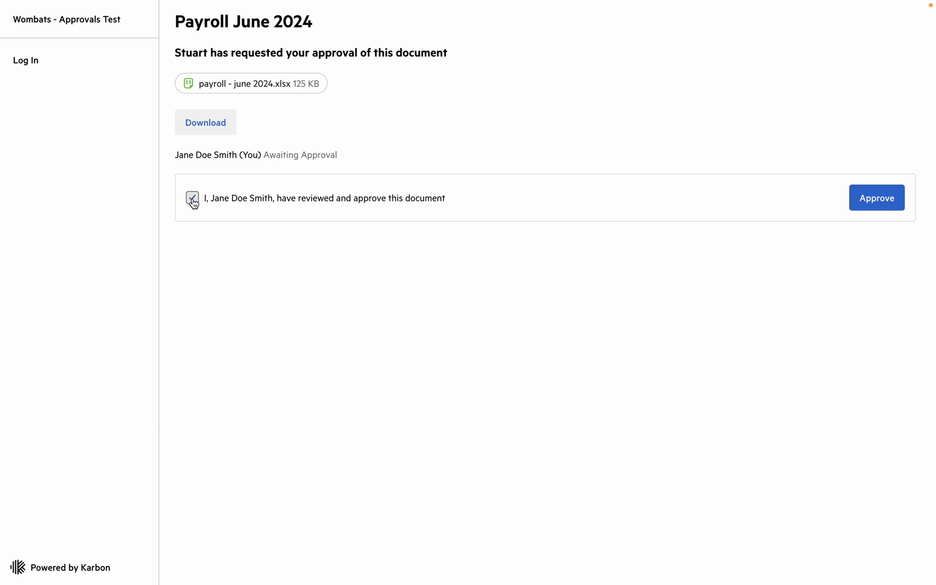
left_click(878, 198)
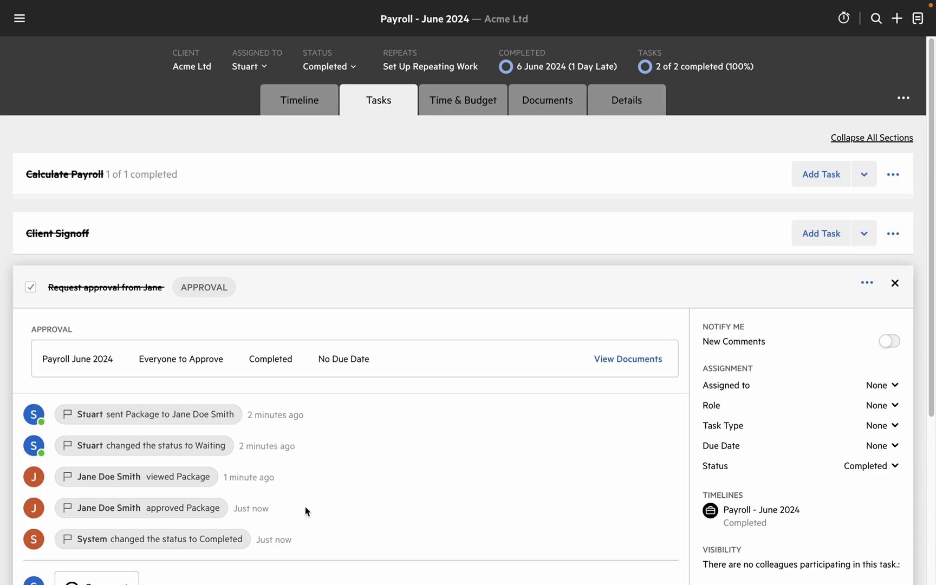
- Back in Karbon, examine the Payroll June 2024 approval package's status, approvers and activity from the approval task
left_click(628, 359)
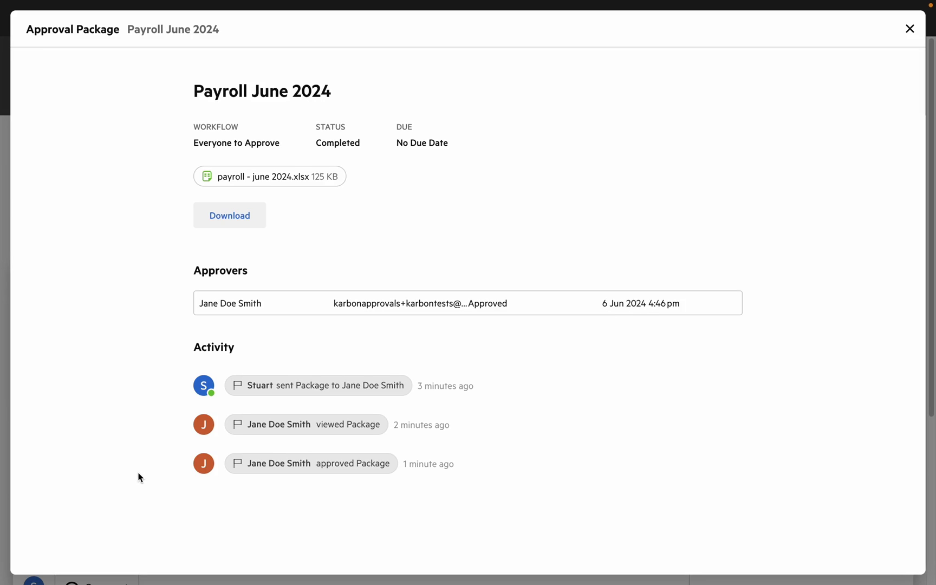
left_click(910, 28)
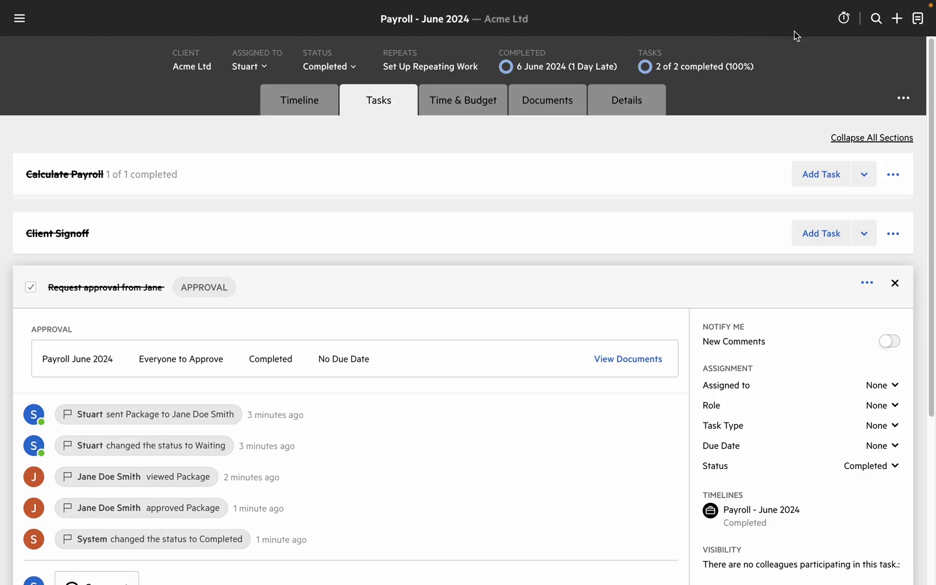